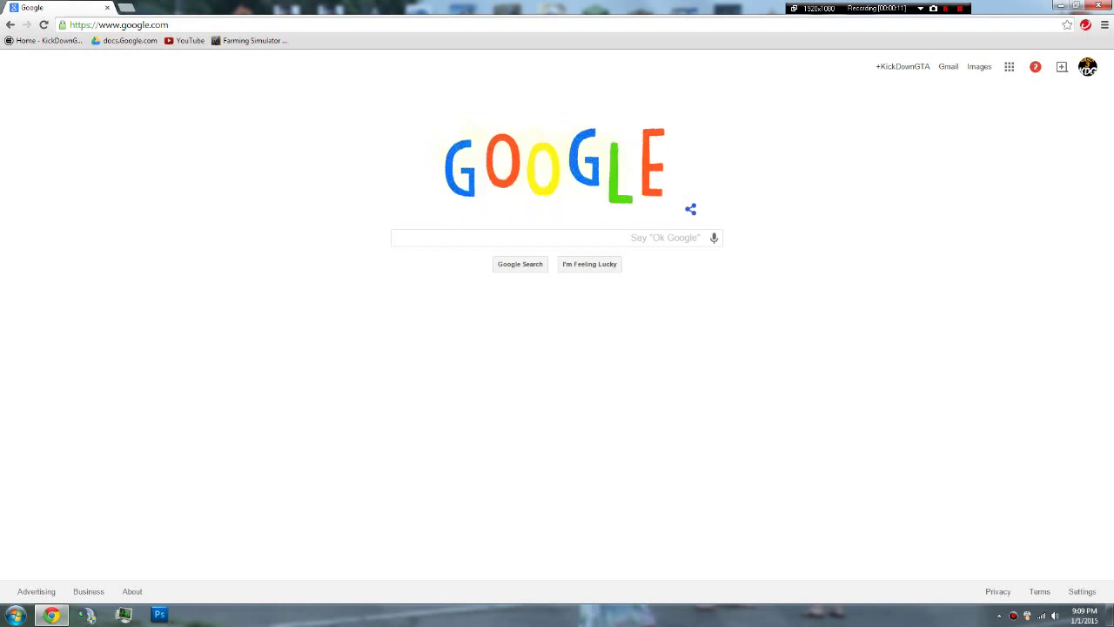
Open the website kickdowngta.enjin.com.
key(ctrl+l)
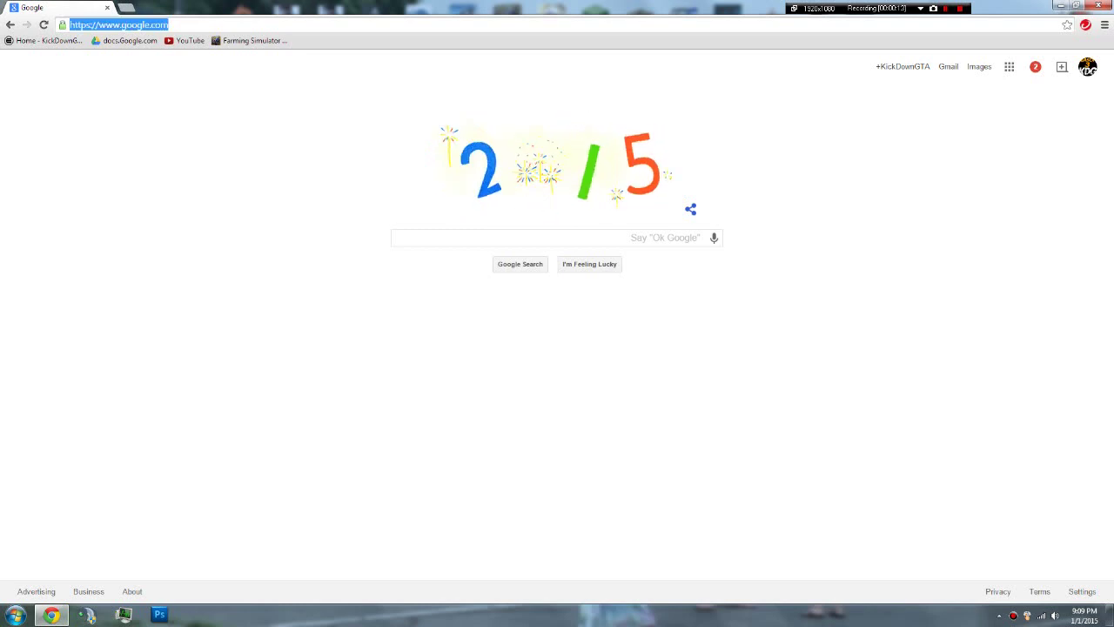
text(kickdowngta.e)
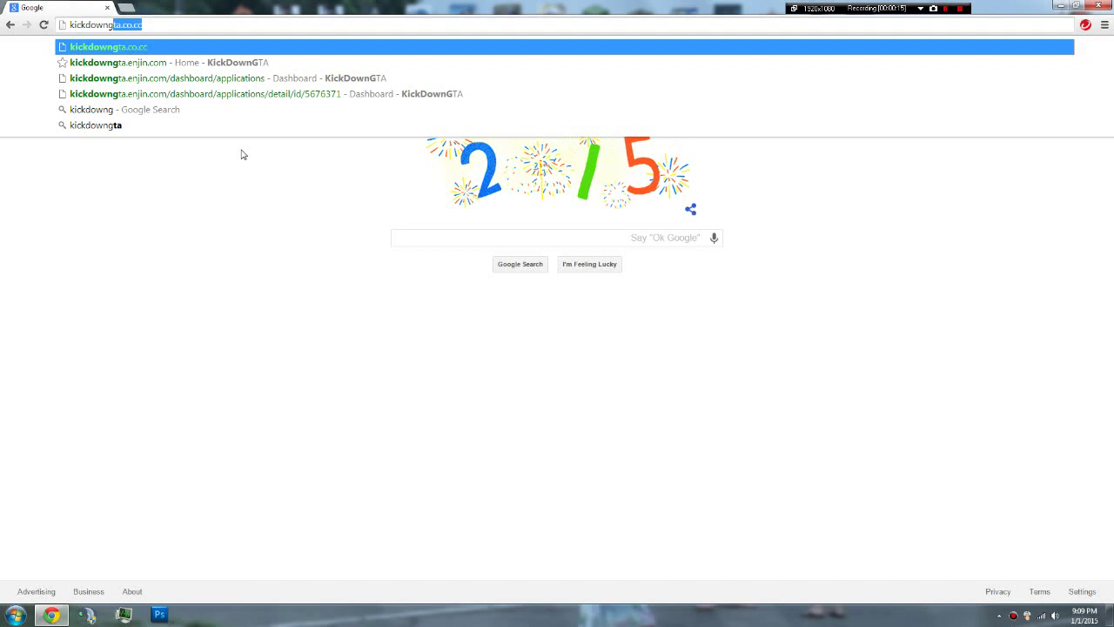
text(njin.com)
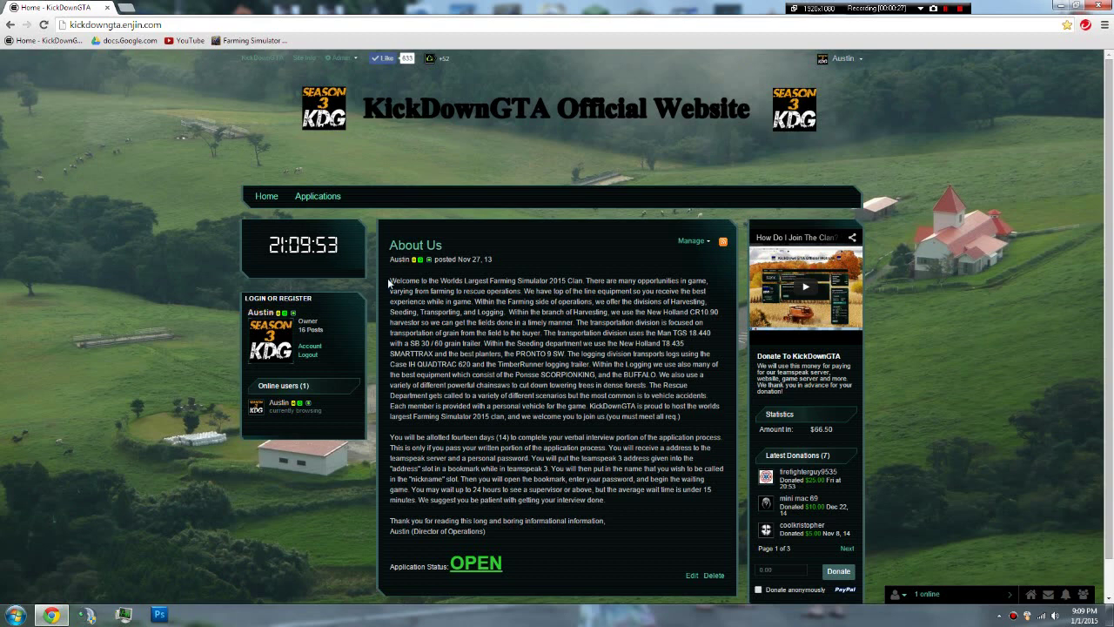
Highlight the About Us text, then its paragraph on the fourteen-day verbal interview process.
drag(389, 280, 554, 530)
click(527, 534)
drag(390, 437, 608, 500)
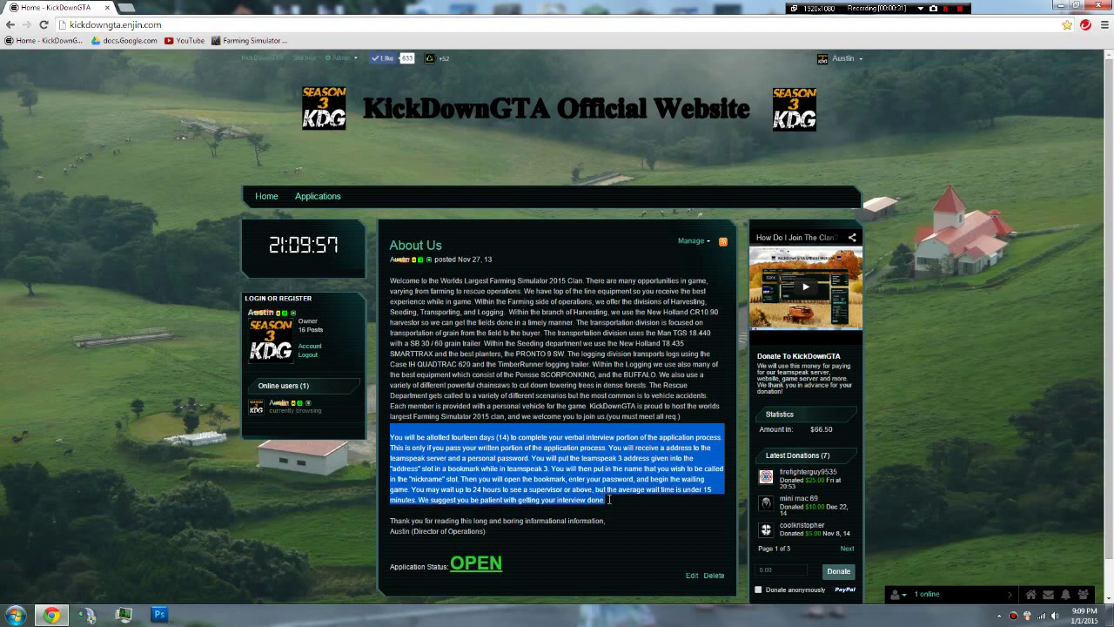
click(608, 499)
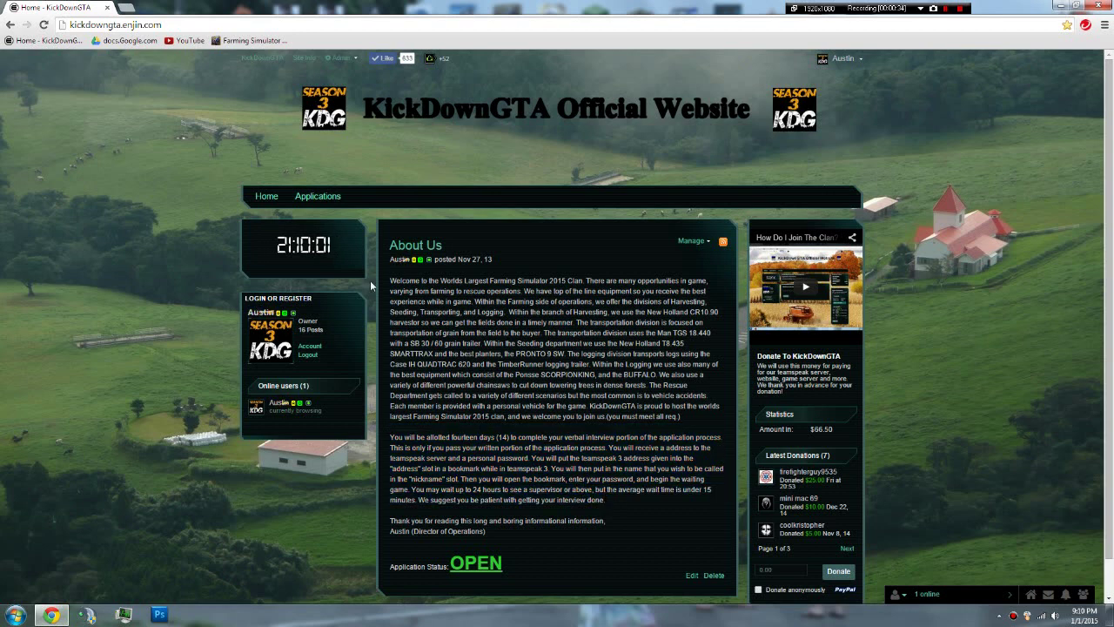
Open the clan's Applications page and fill in the applicant's first and last name.
click(314, 199)
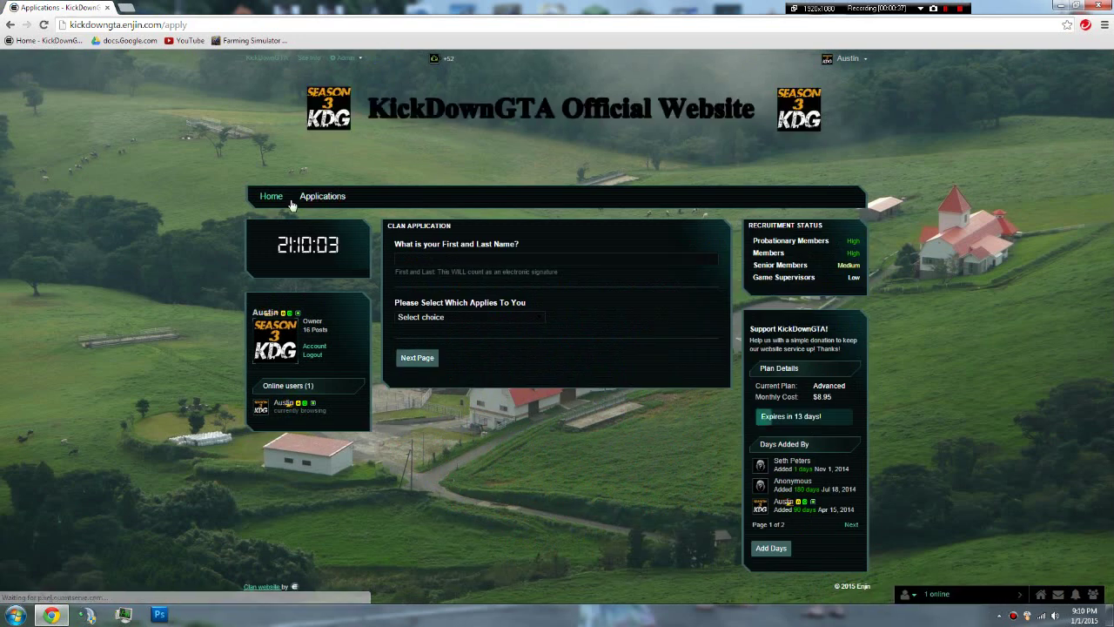
click(444, 262)
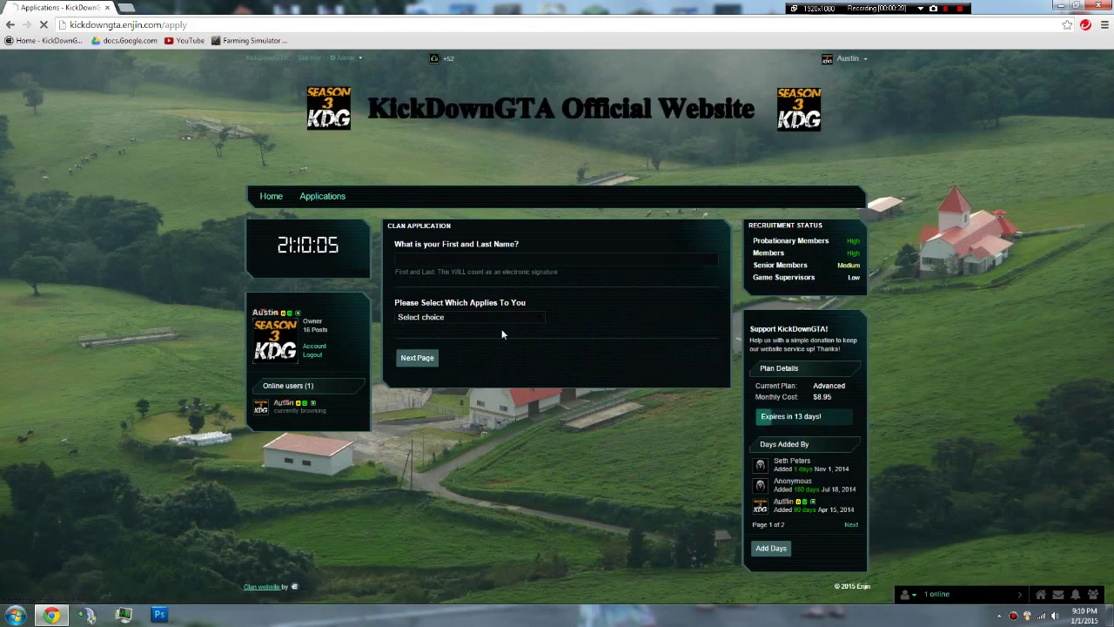
text(Austin )
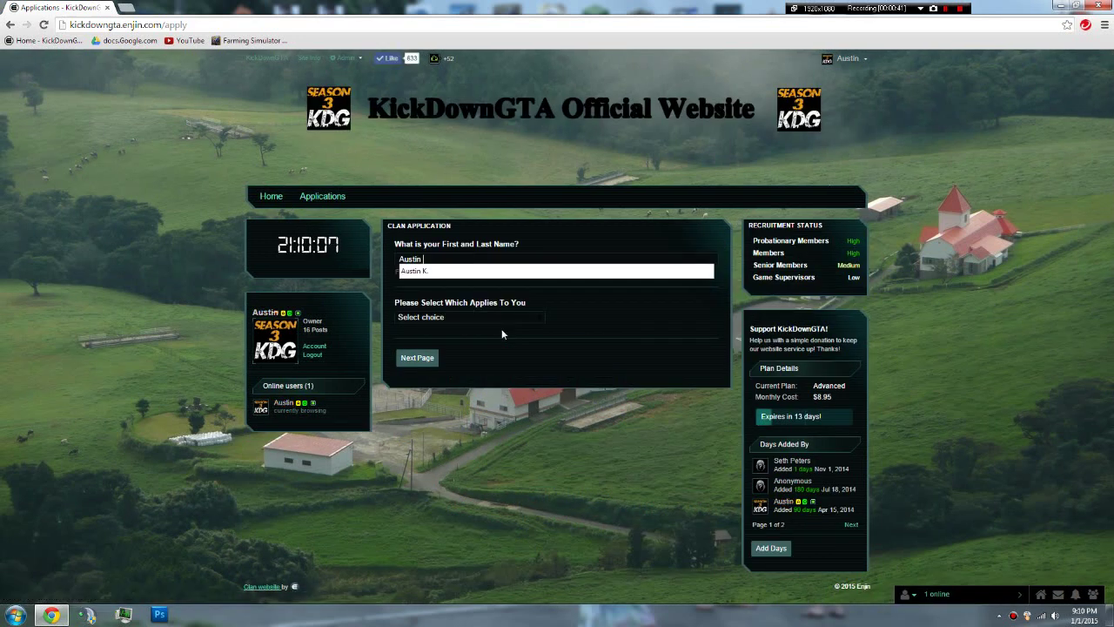
text(is cool)
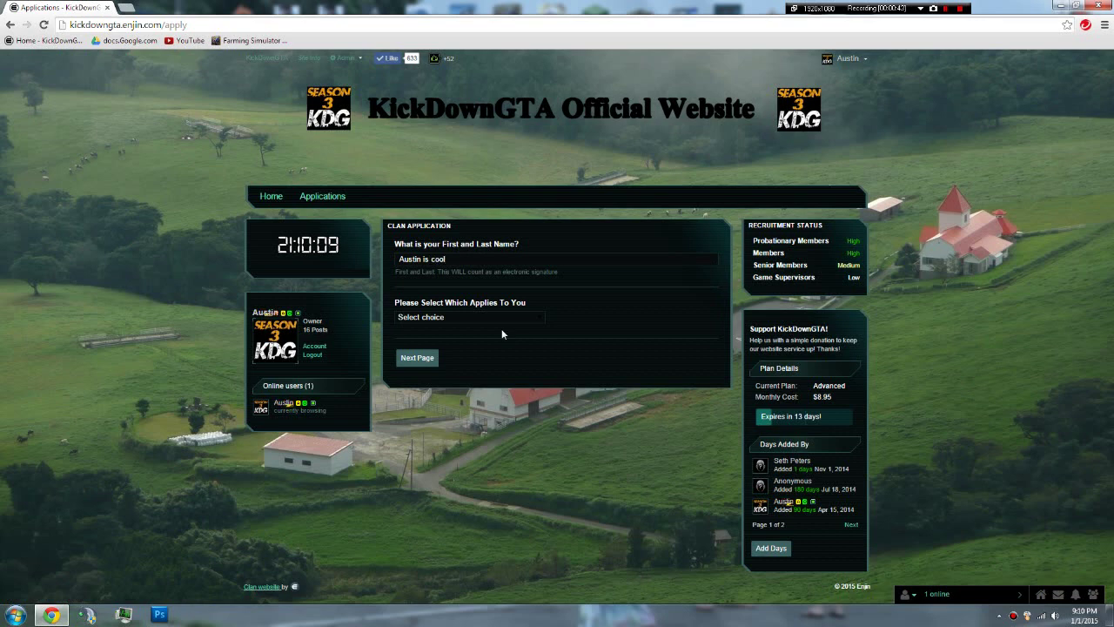
Choose "I have been here before and want to apply again (Existing Members)" and go to the form's next page.
click(479, 318)
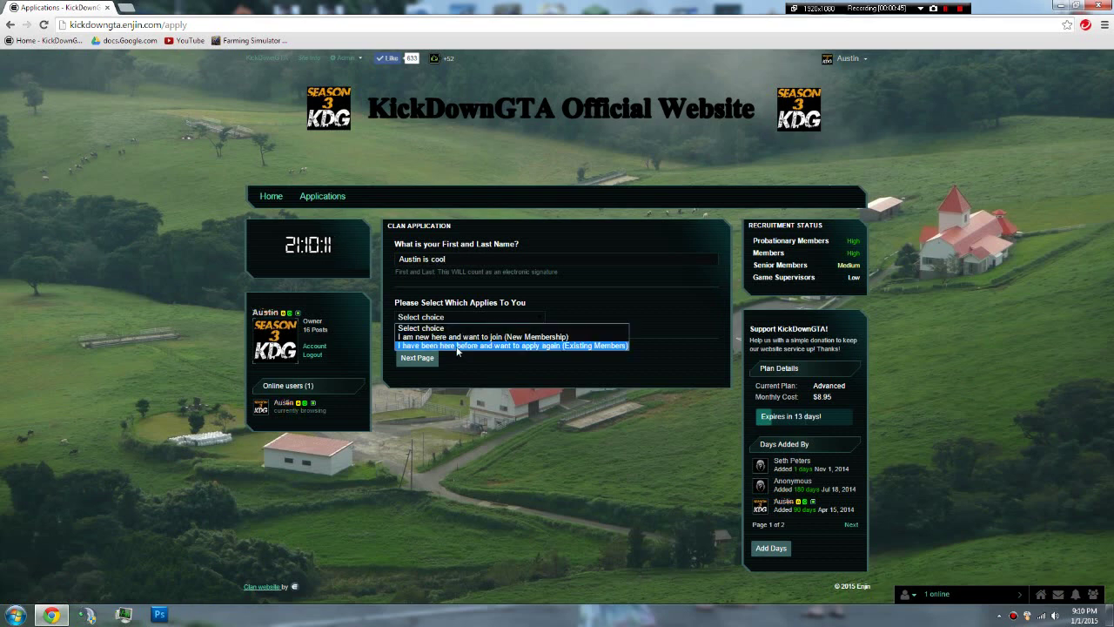
click(456, 345)
click(417, 359)
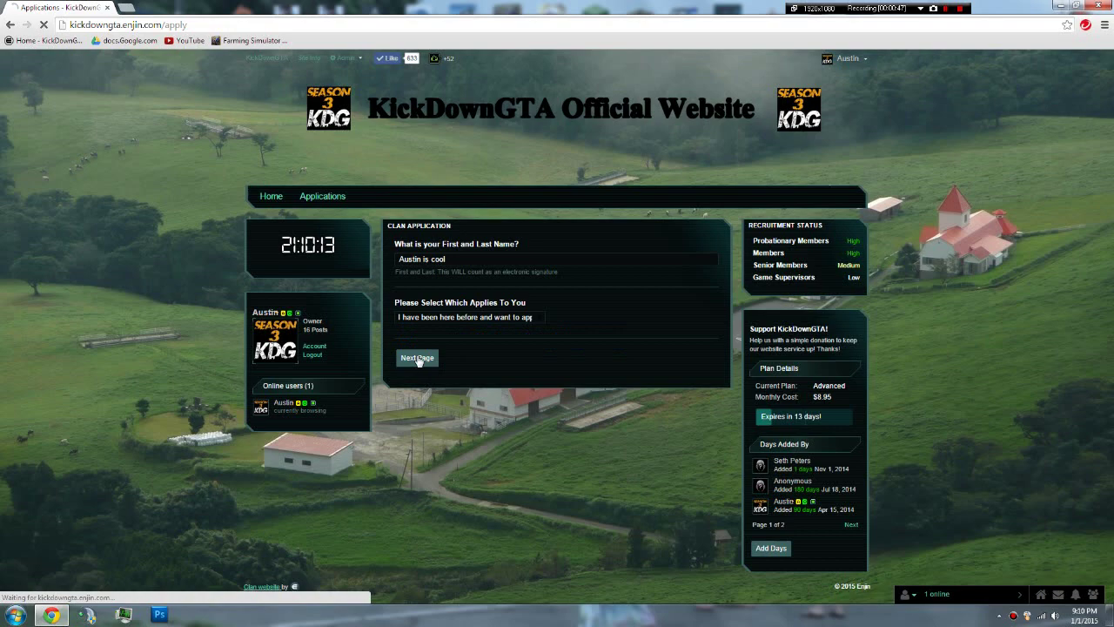
Look through the clan application's questions and introductory notes, and return to the form's first page.
scroll(612, 369, down, 5)
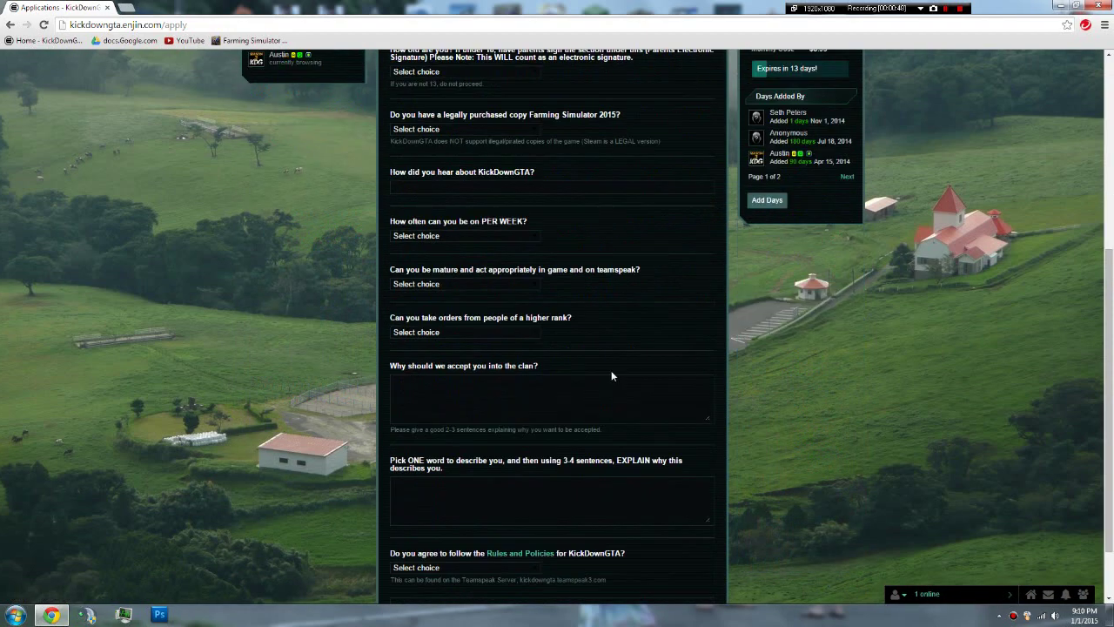
scroll(711, 400, down, 1)
scroll(614, 529, up, 4)
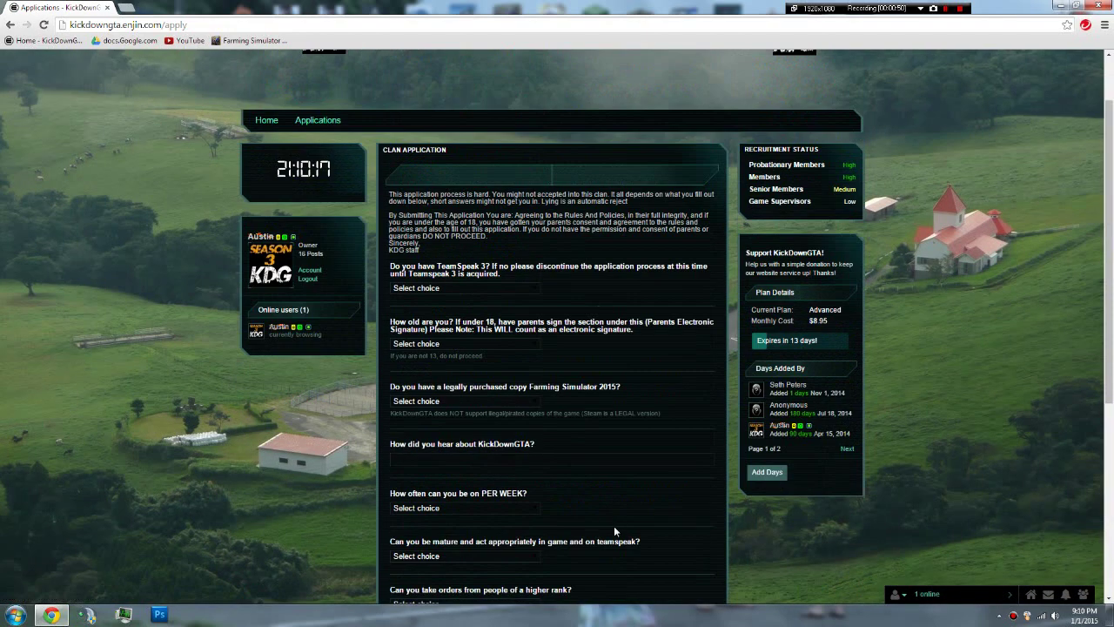
scroll(615, 522, up, 1)
scroll(623, 497, up, 1)
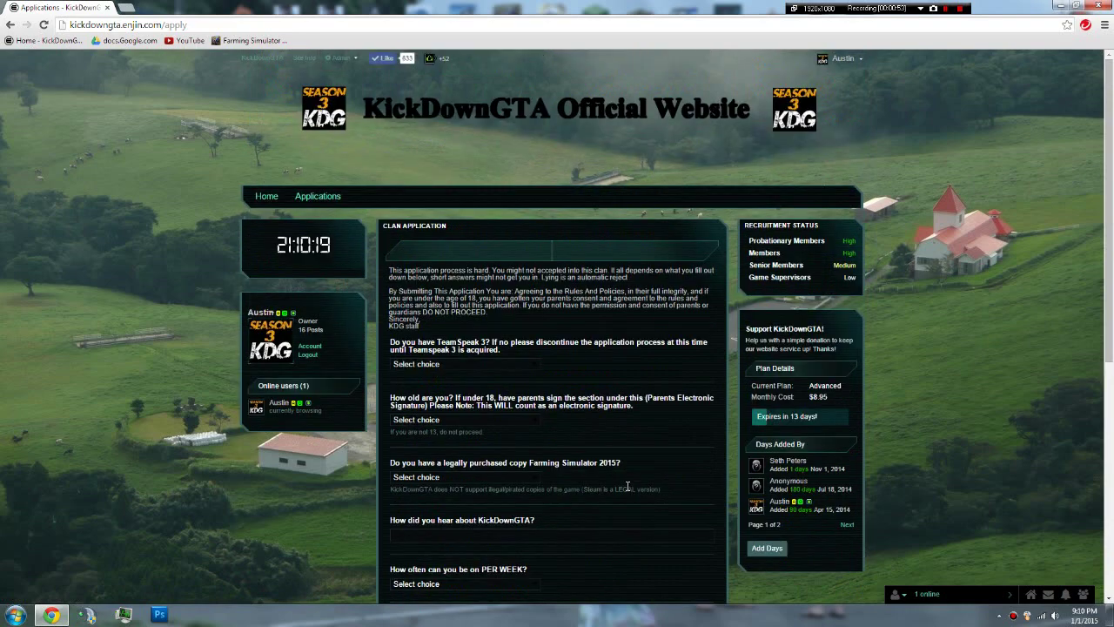
scroll(627, 480, down, 1)
scroll(626, 481, down, 6)
click(425, 564)
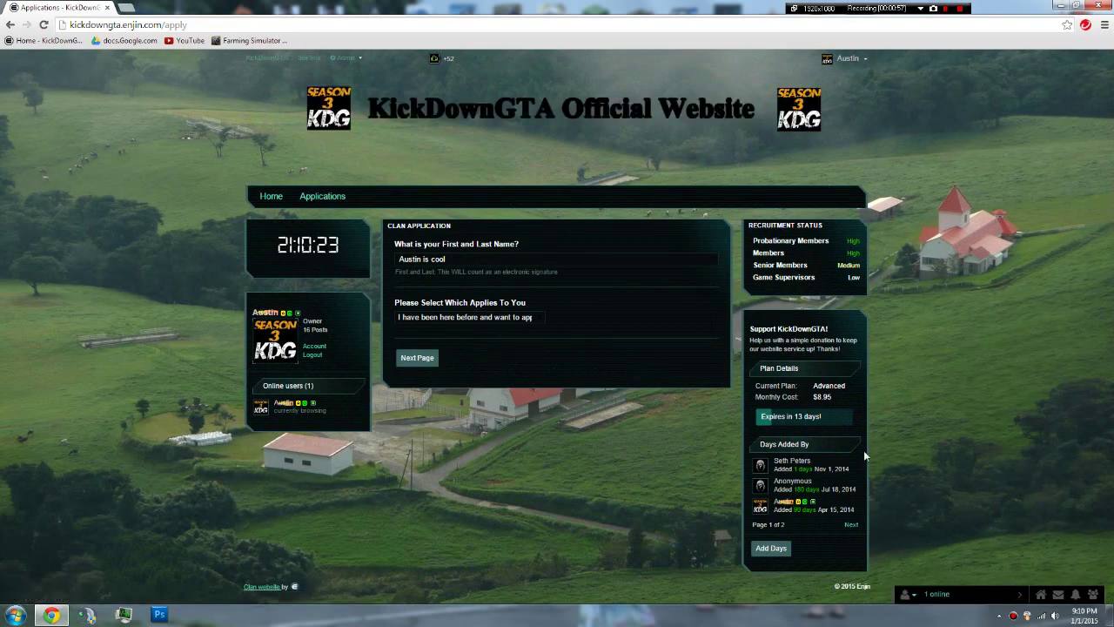
Check the website's application notifications and close the list.
click(1093, 595)
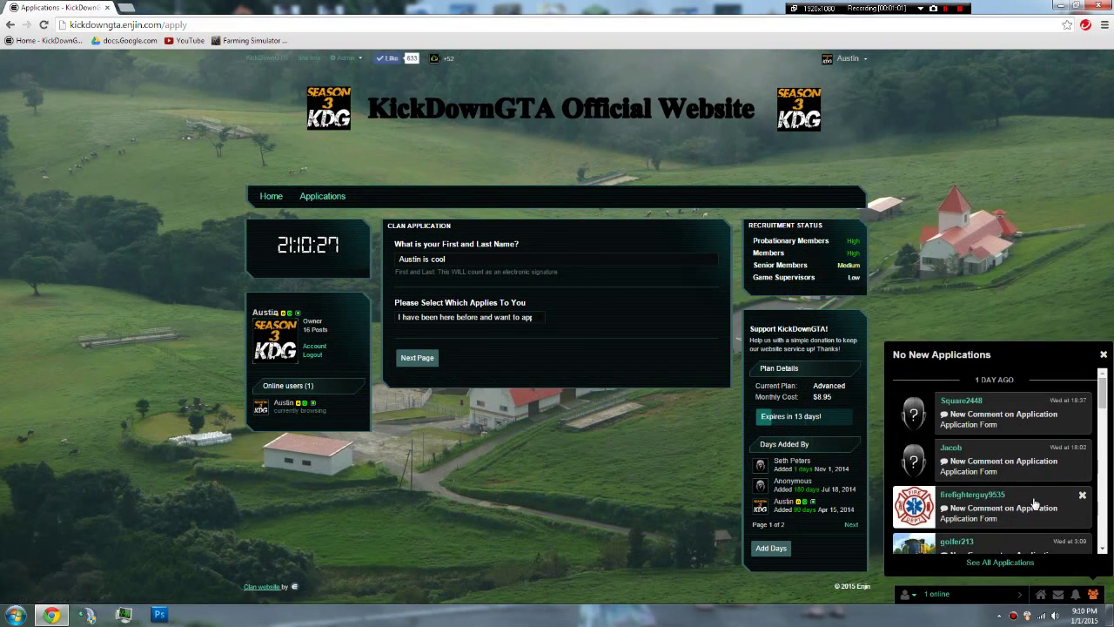
click(1097, 599)
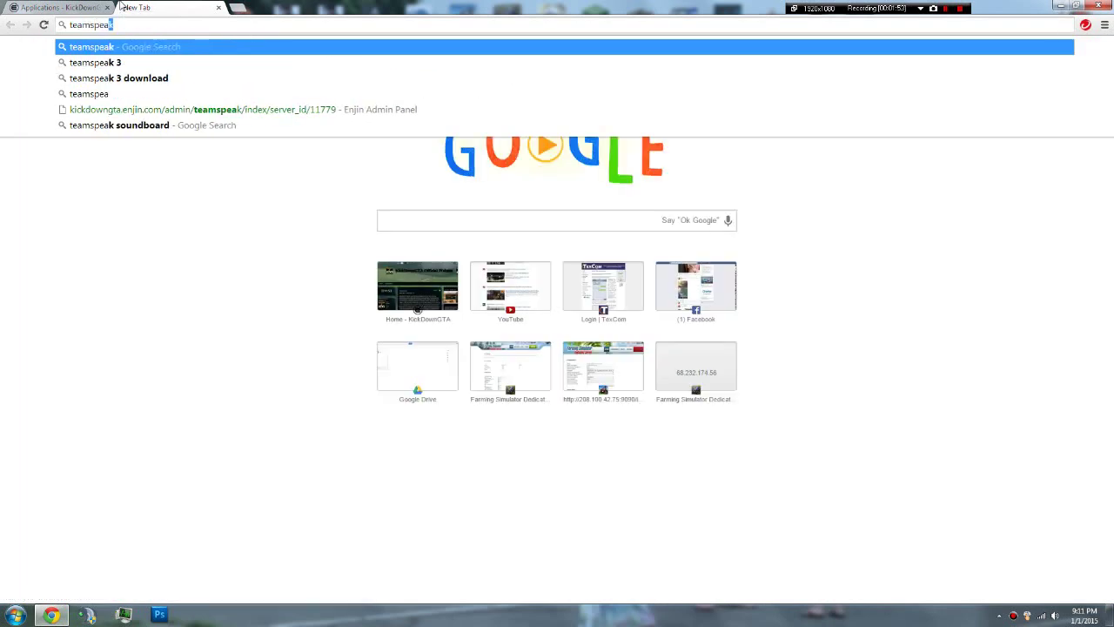
text(.com)
key(Return)
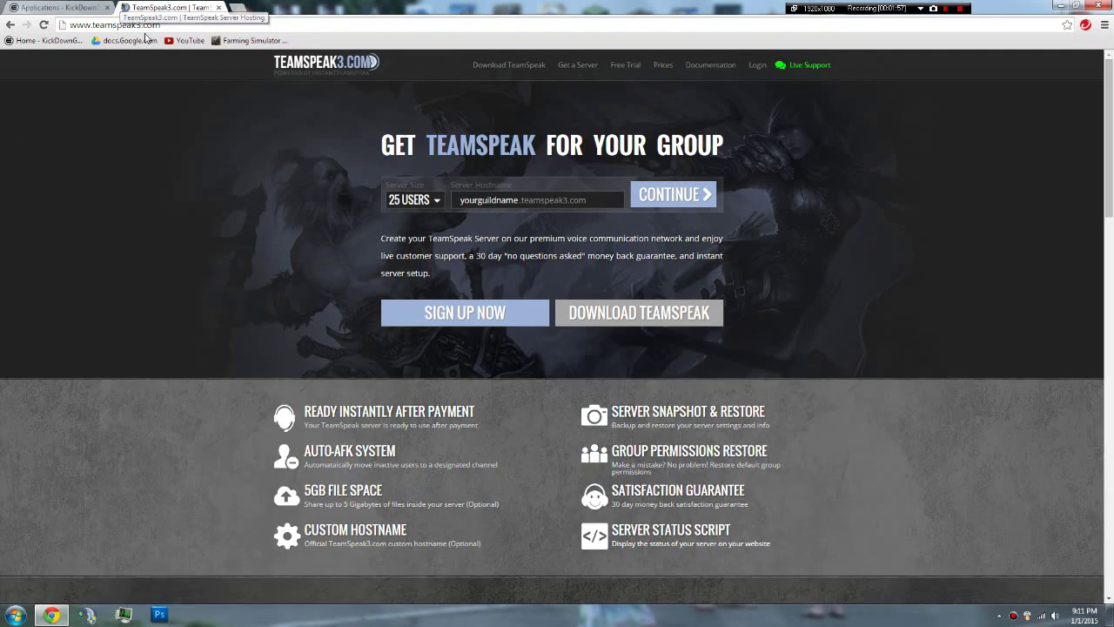
click(141, 26)
click(141, 26)
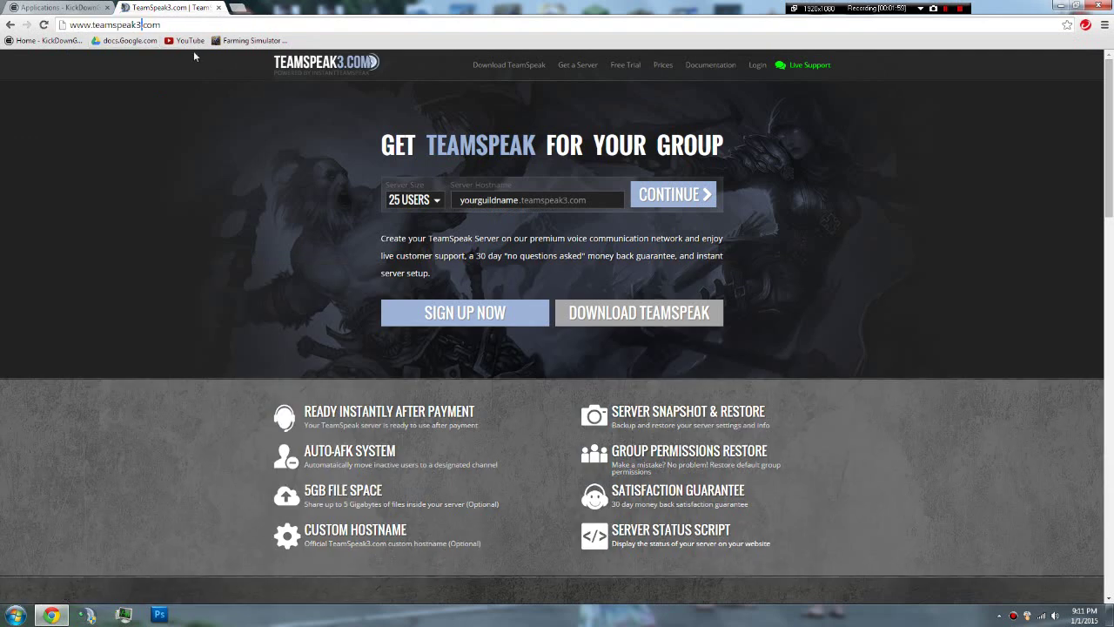
key(BackSpace)
key(BackSpace)
text(.)
key(Return)
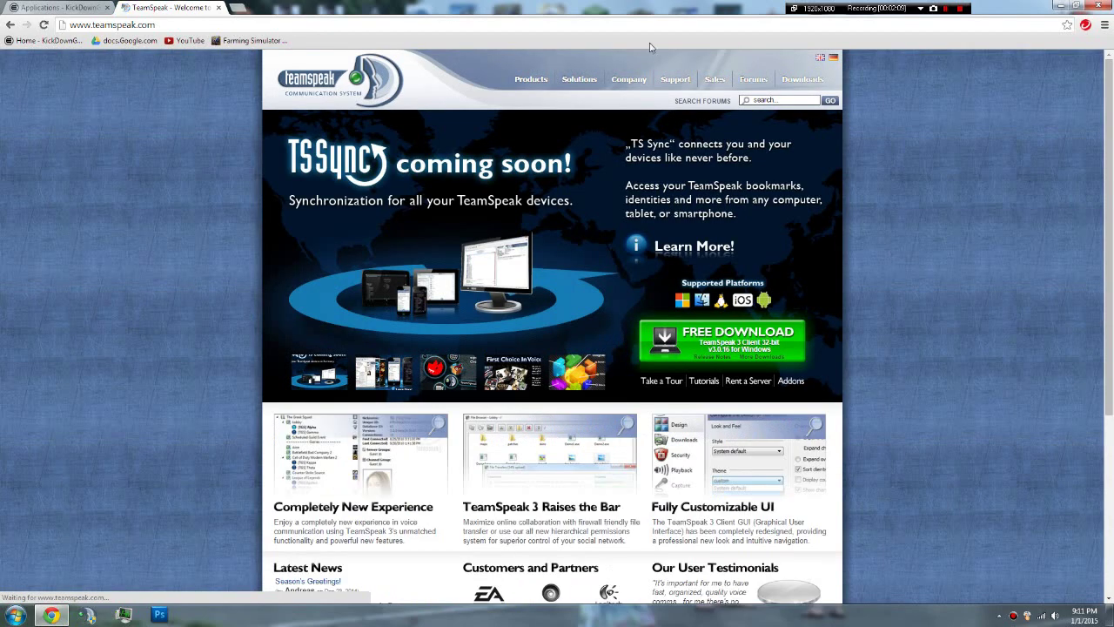
Open the TeamSpeak Downloads page and examine the Windows, Mac OS X and Linux client entries.
click(802, 81)
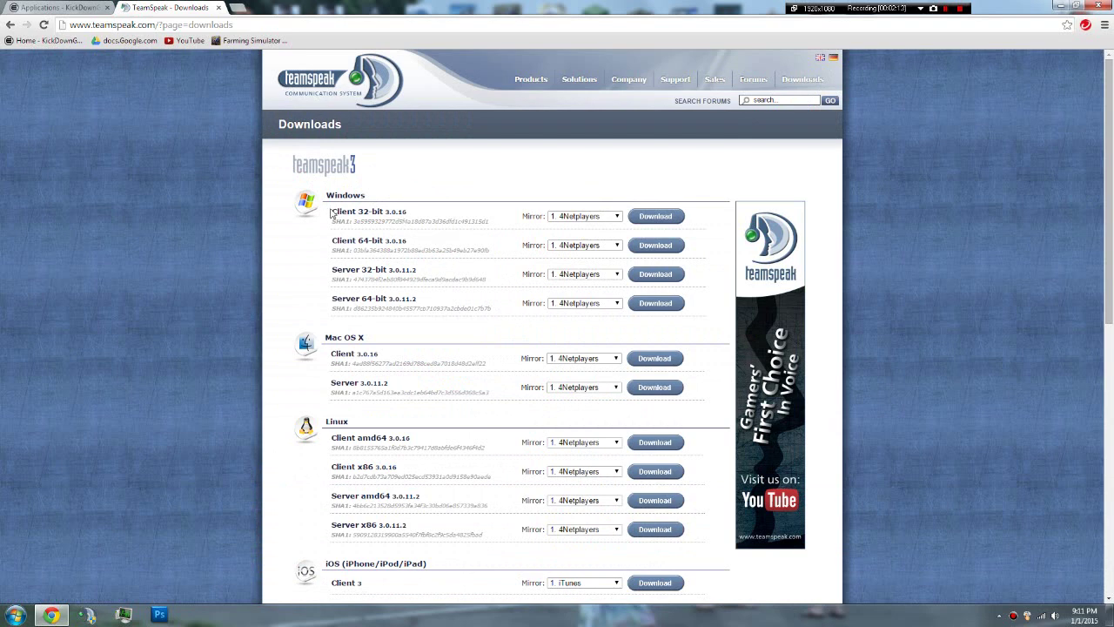
drag(333, 242, 332, 216)
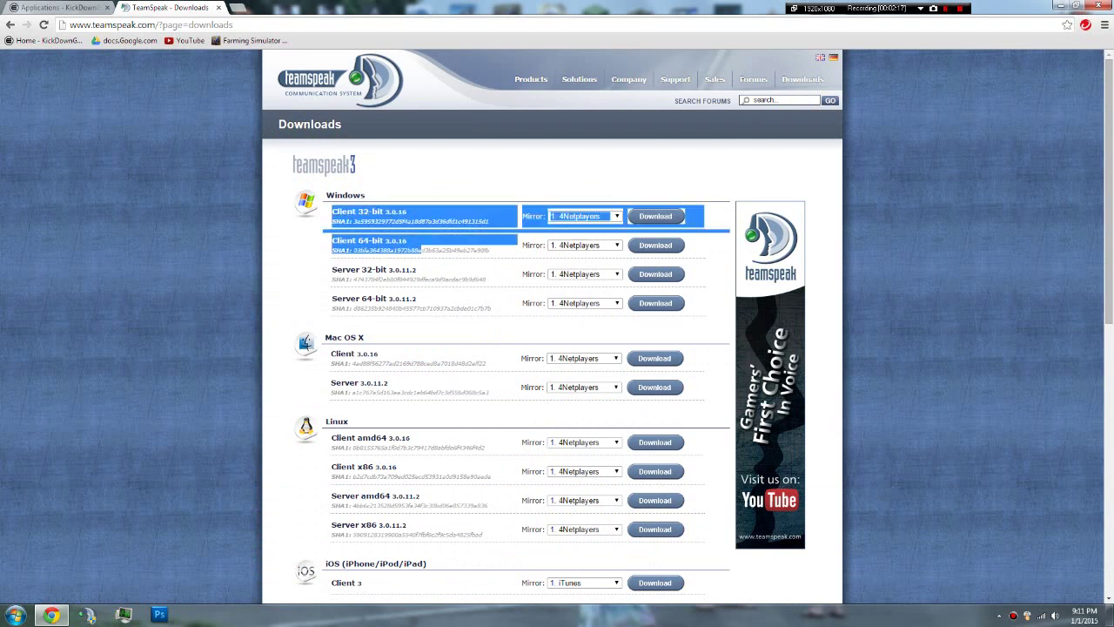
drag(323, 350, 461, 364)
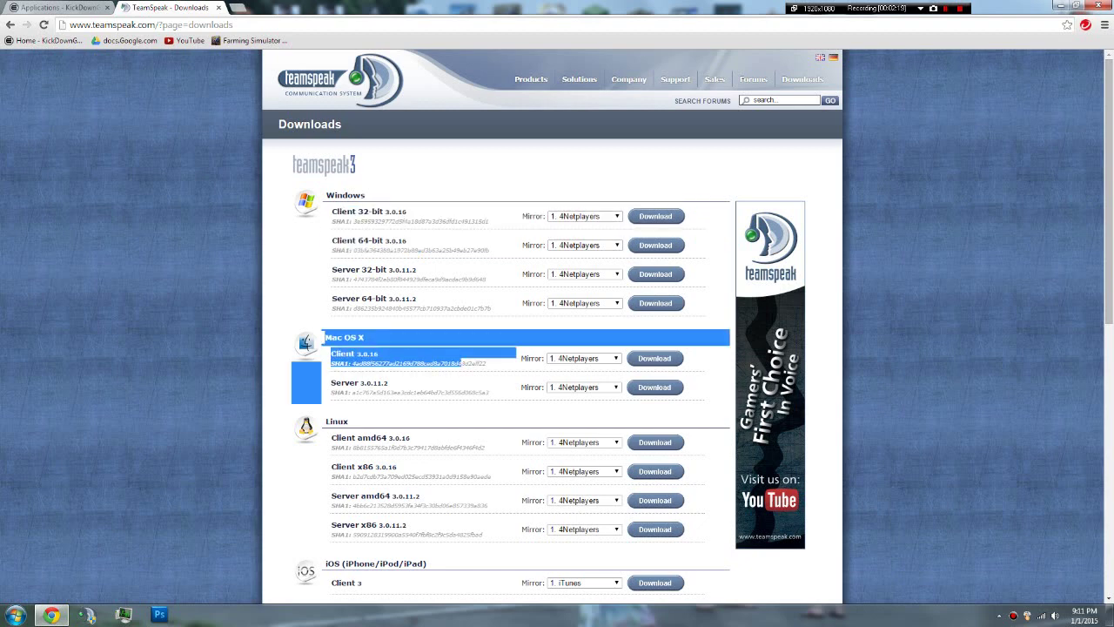
click(316, 249)
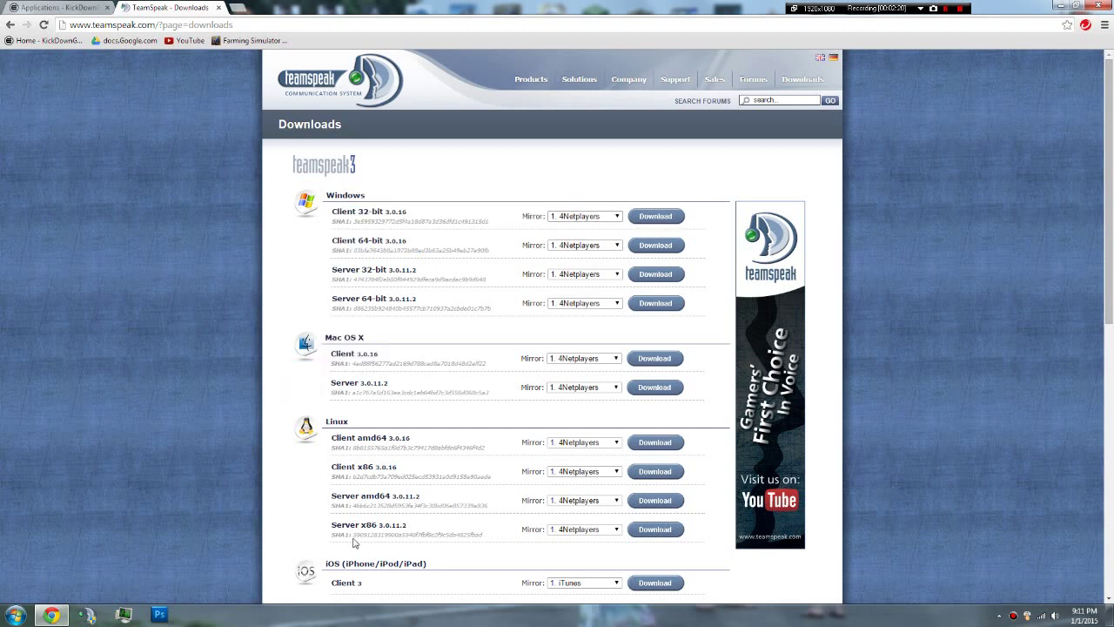
drag(331, 468, 348, 505)
click(277, 490)
Check the download mirrors offered for the Android and iOS clients, and look over the remaining downloads.
scroll(293, 473, down, 2)
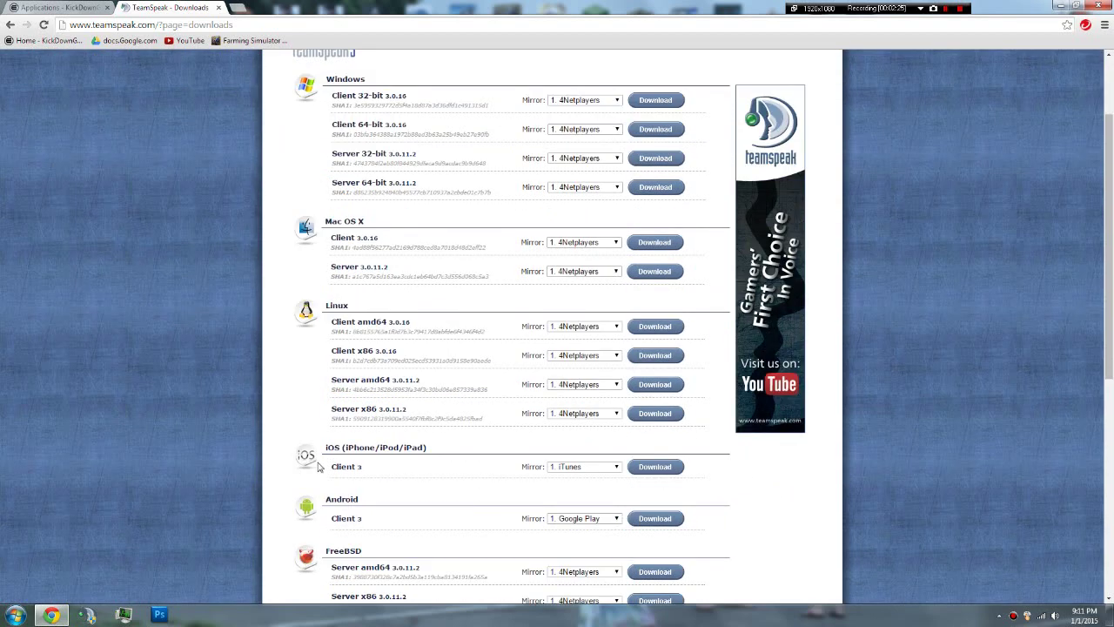
click(577, 522)
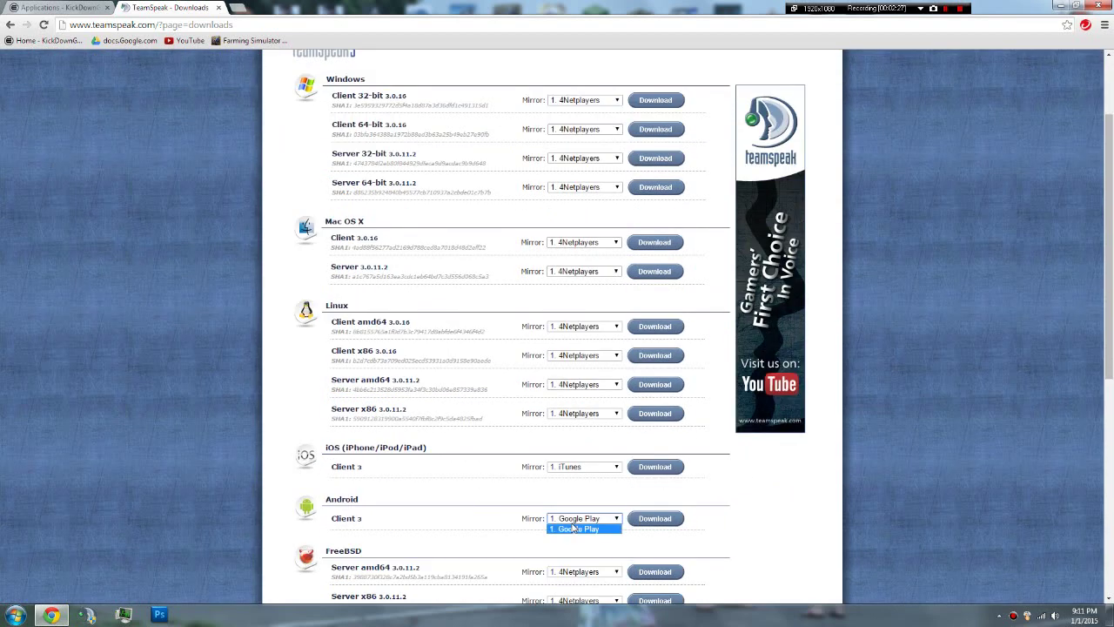
click(575, 524)
click(602, 482)
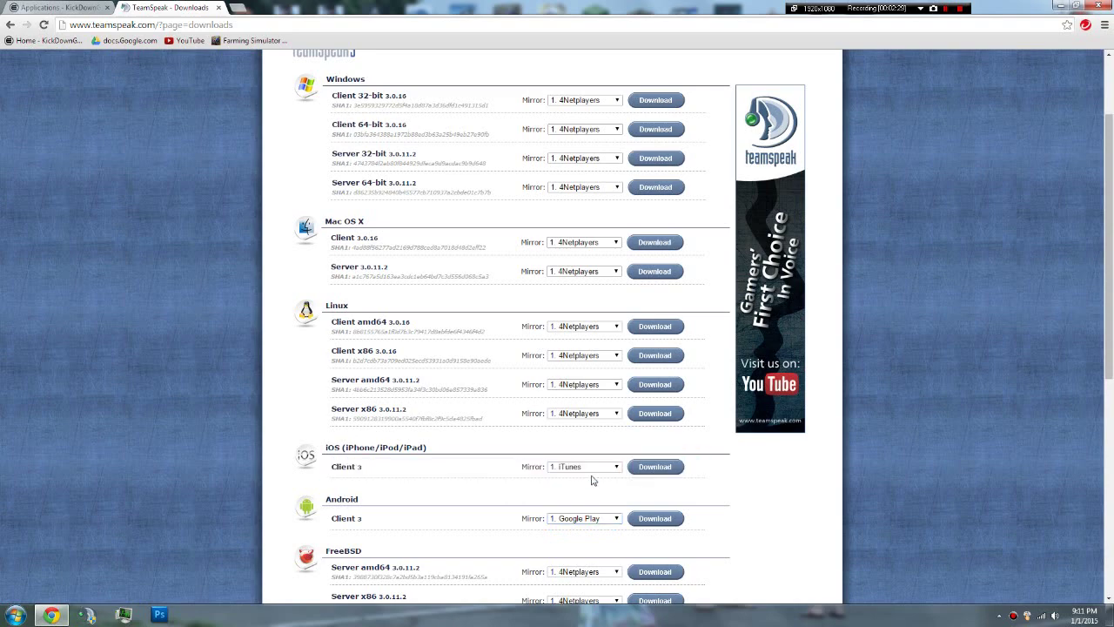
click(589, 470)
click(583, 471)
scroll(489, 474, down, 2)
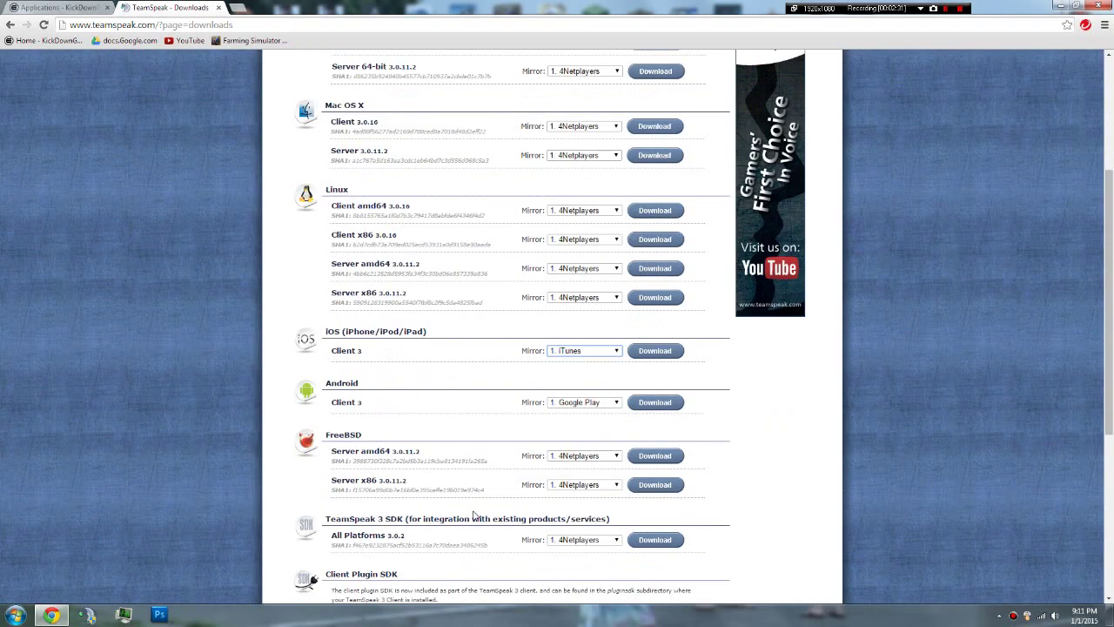
scroll(461, 528, down, 3)
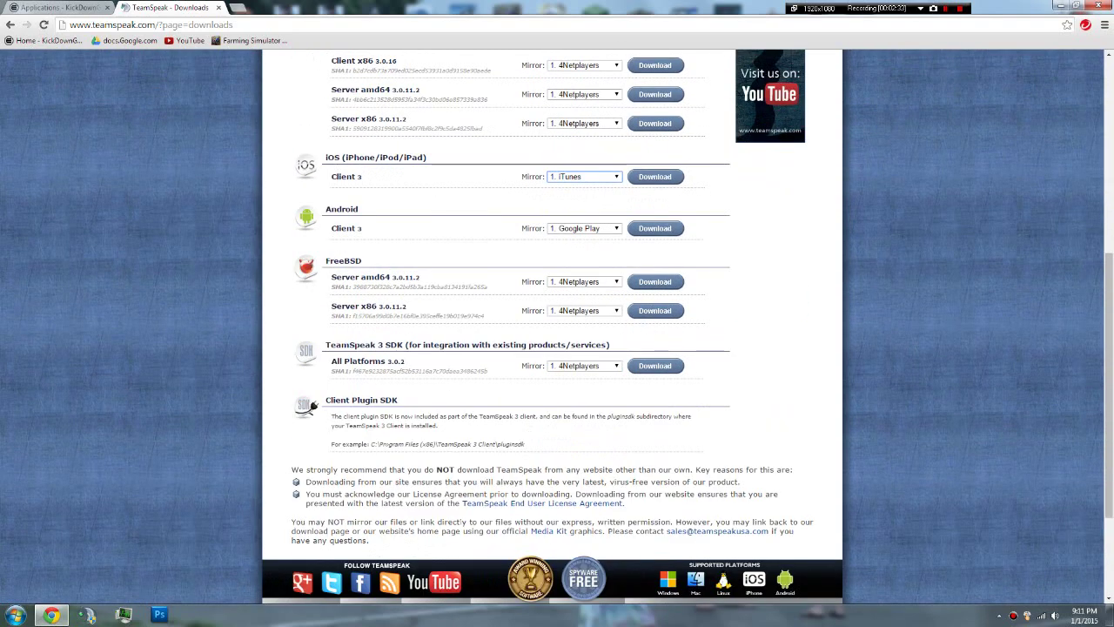
scroll(460, 522, up, 7)
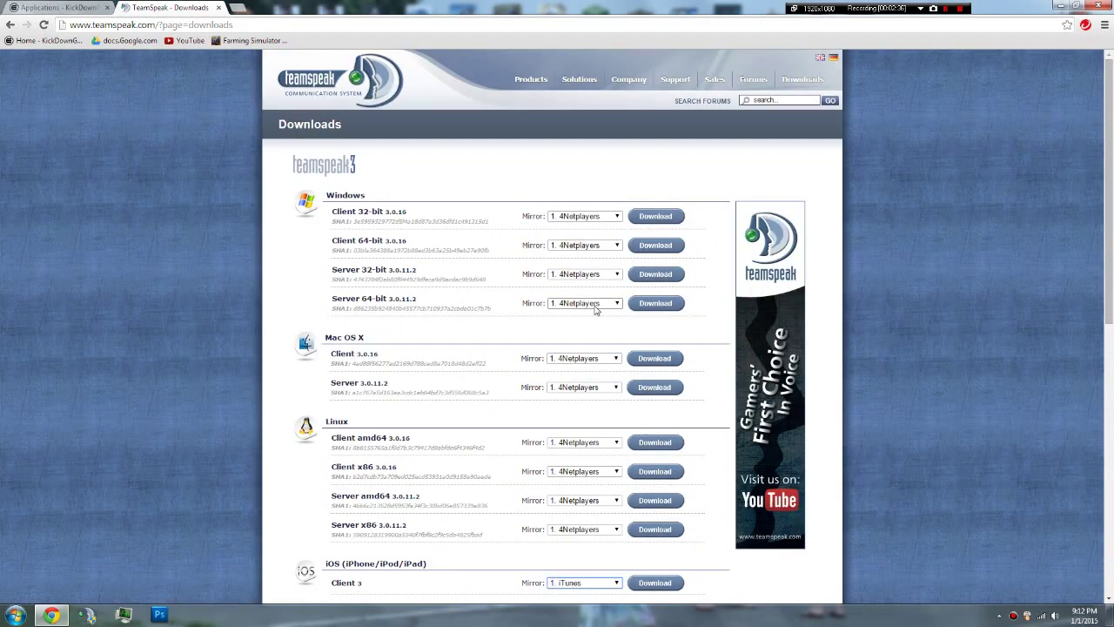
Switch to the TeamSpeak 3 client and add the connected KickDownGTA server to the bookmarks.
click(95, 616)
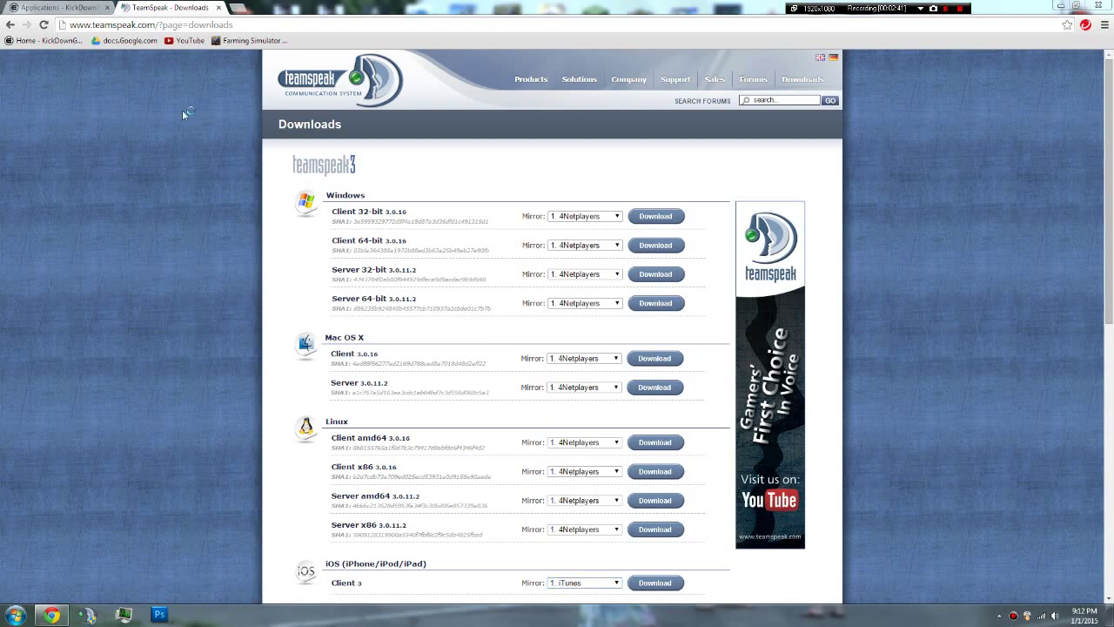
click(88, 616)
click(70, 19)
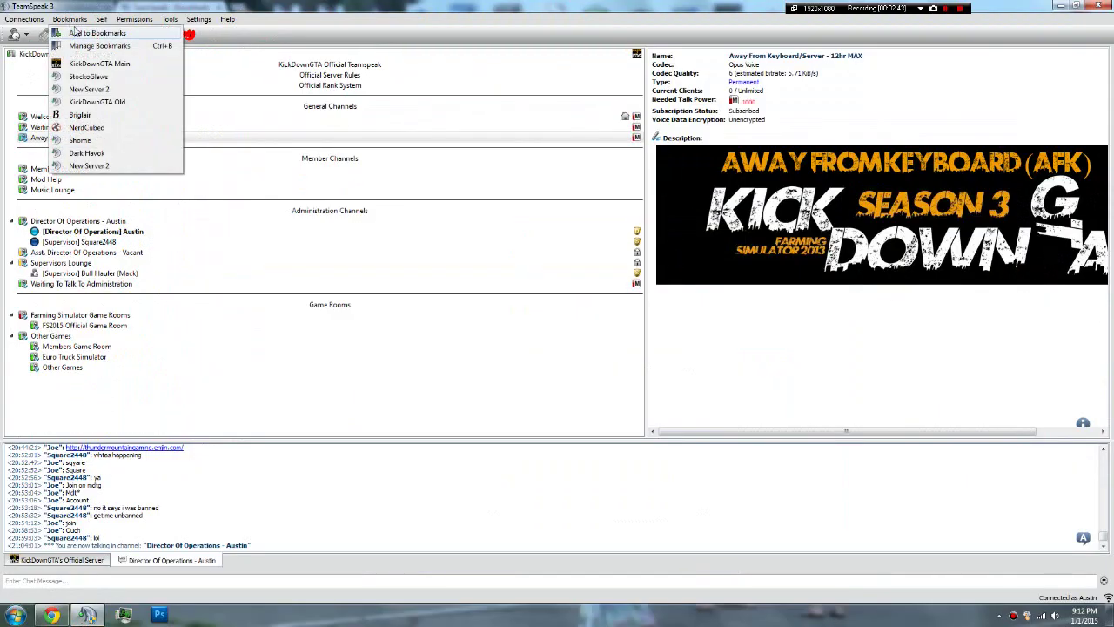
click(77, 28)
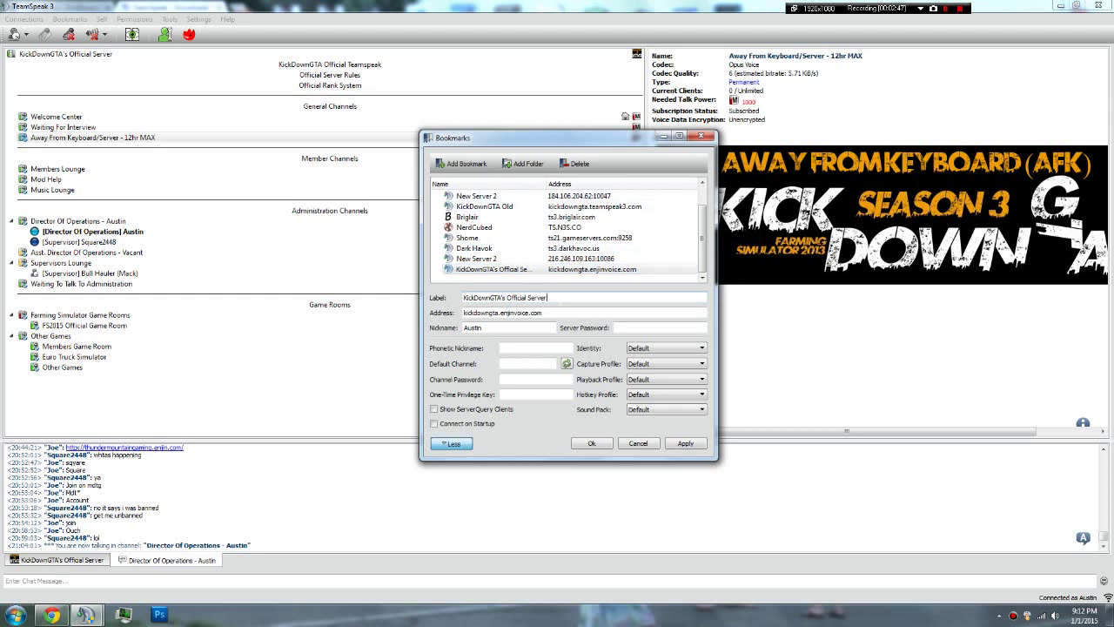
Review the new bookmark's label and address, and enter the server password.
drag(547, 297, 463, 297)
click(473, 313)
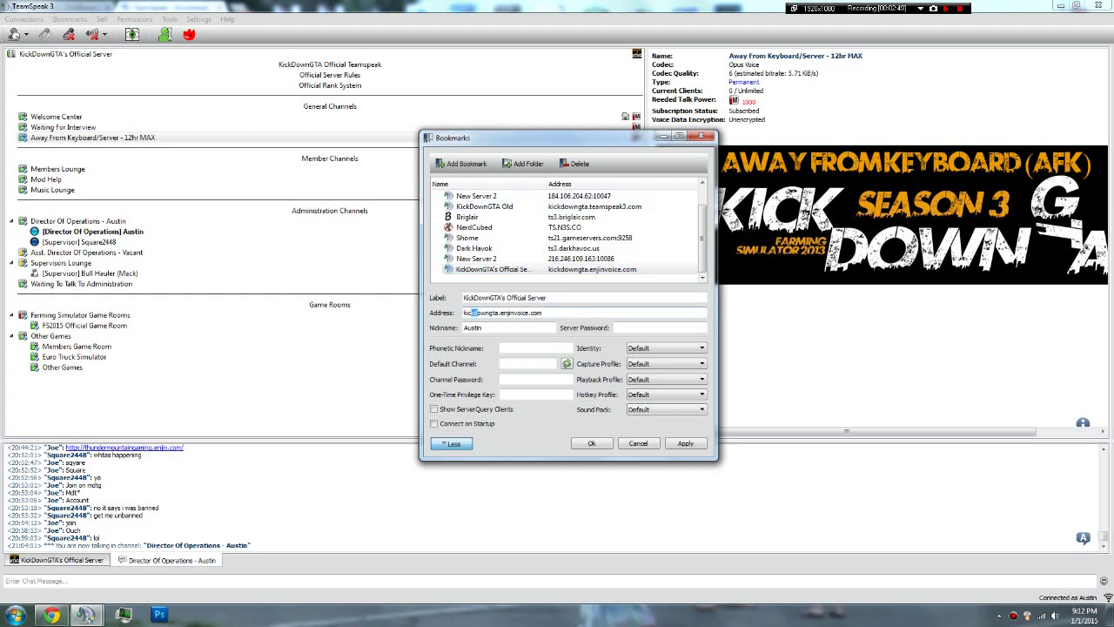
drag(544, 312, 461, 312)
click(493, 312)
click(613, 328)
text(••••••••••)
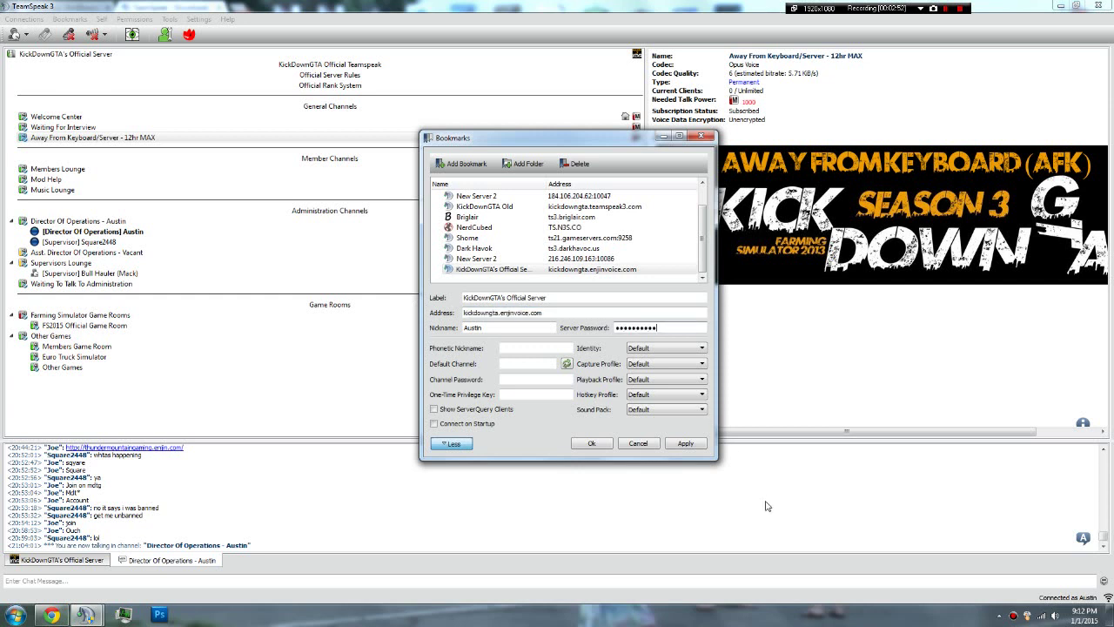
Clear the server password from the KickDownGTA's Official Server bookmark and review its label and address.
drag(547, 298, 423, 305)
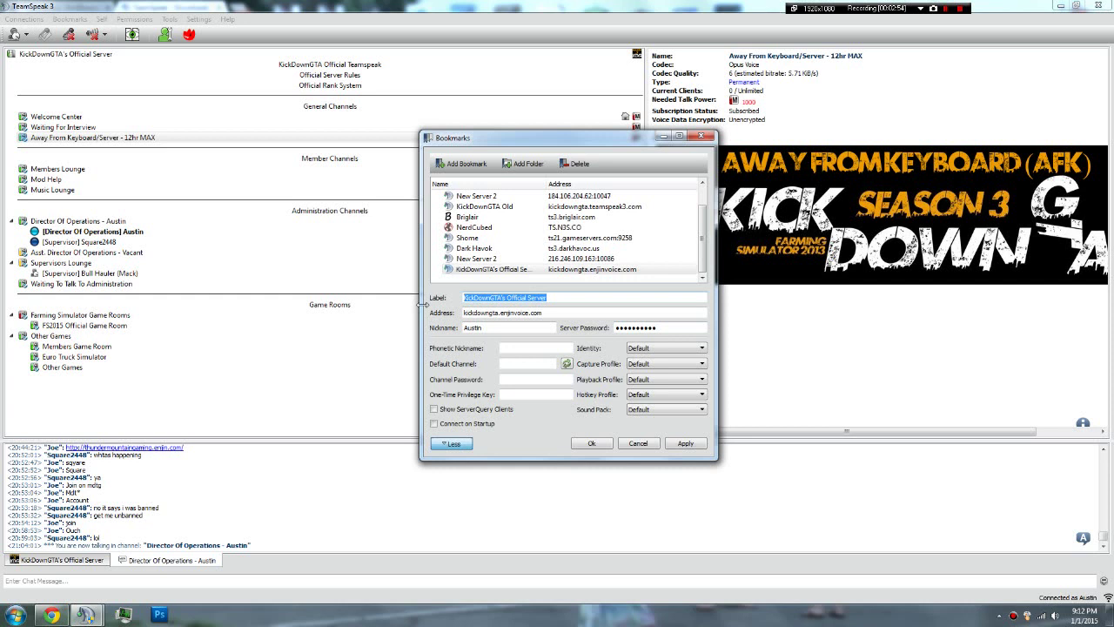
drag(660, 329, 491, 343)
key(BackSpace)
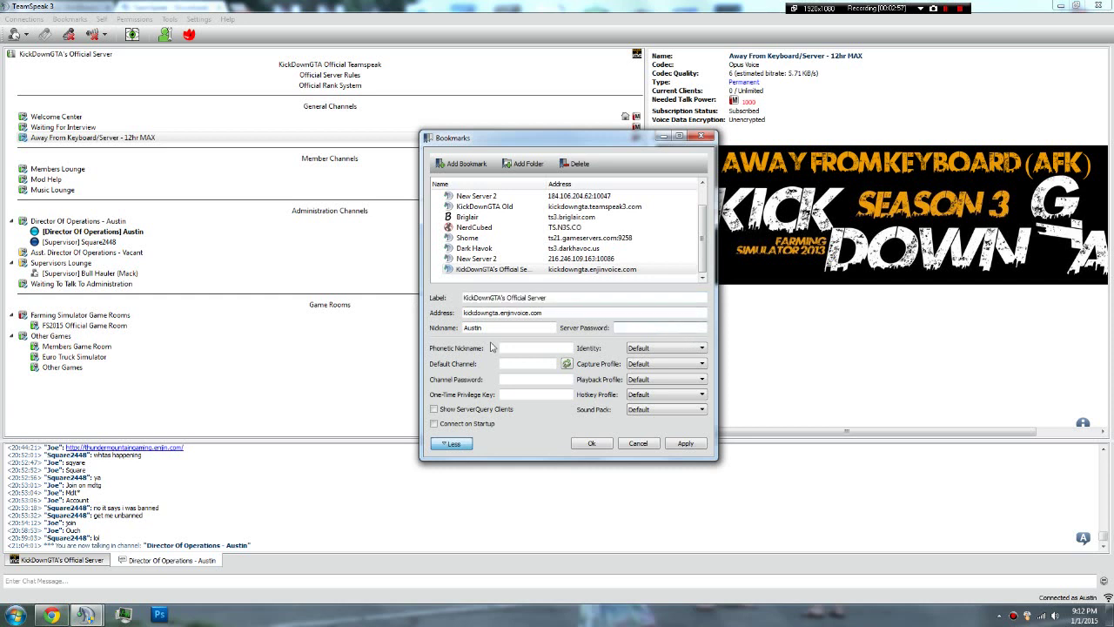
drag(550, 297, 463, 298)
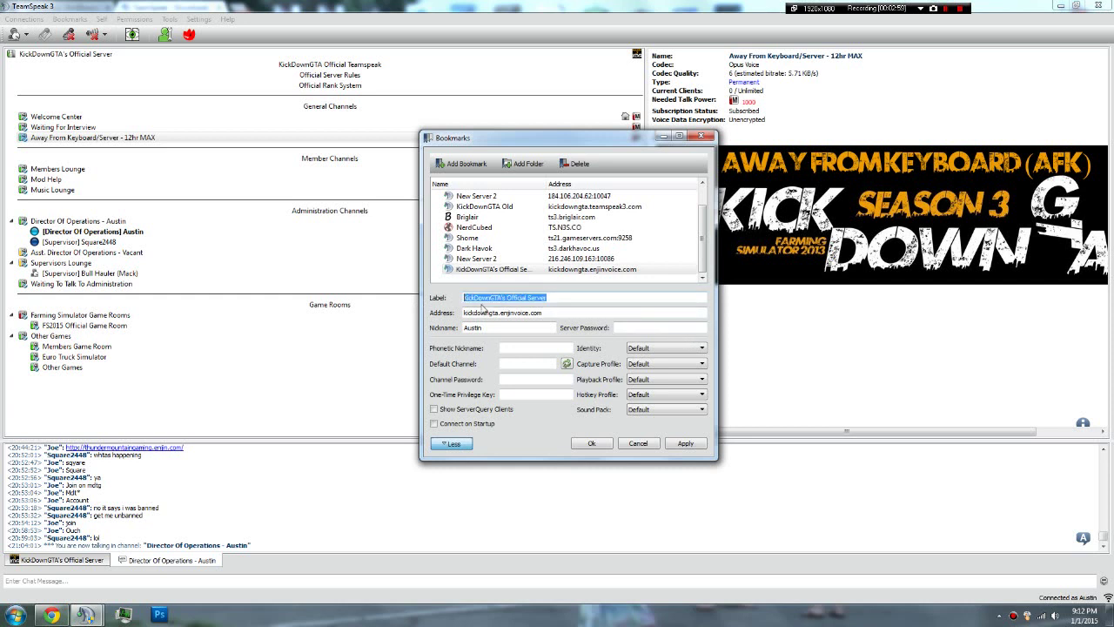
drag(546, 312, 3, 379)
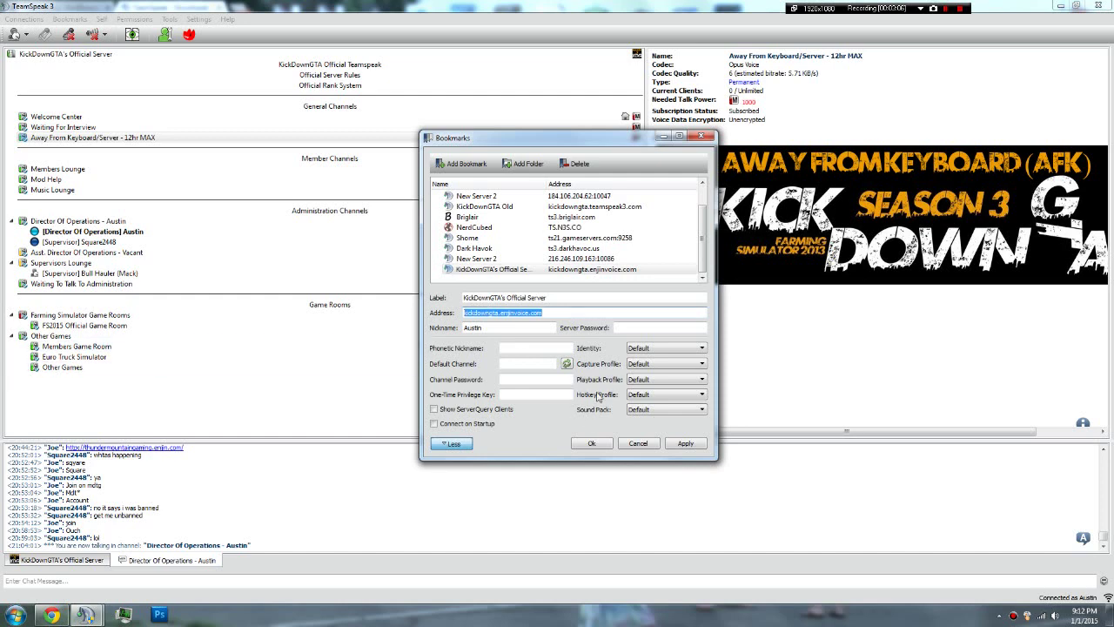
Delete the KickDownGTA's Official Server bookmark and switch back to the TeamSpeak Downloads page in Chrome.
click(576, 163)
click(701, 135)
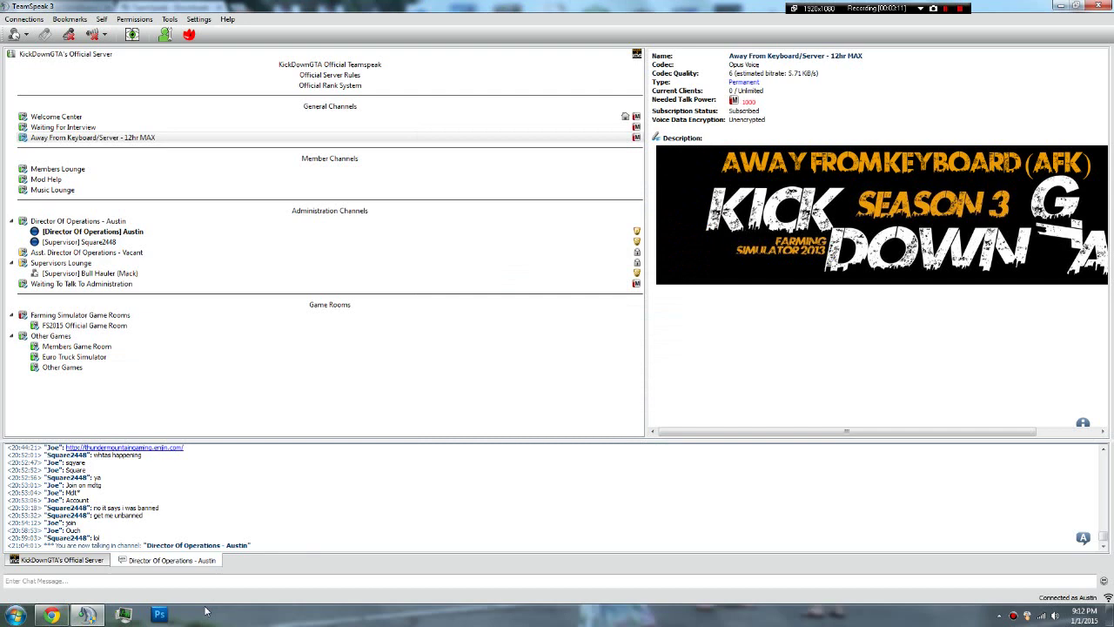
click(51, 615)
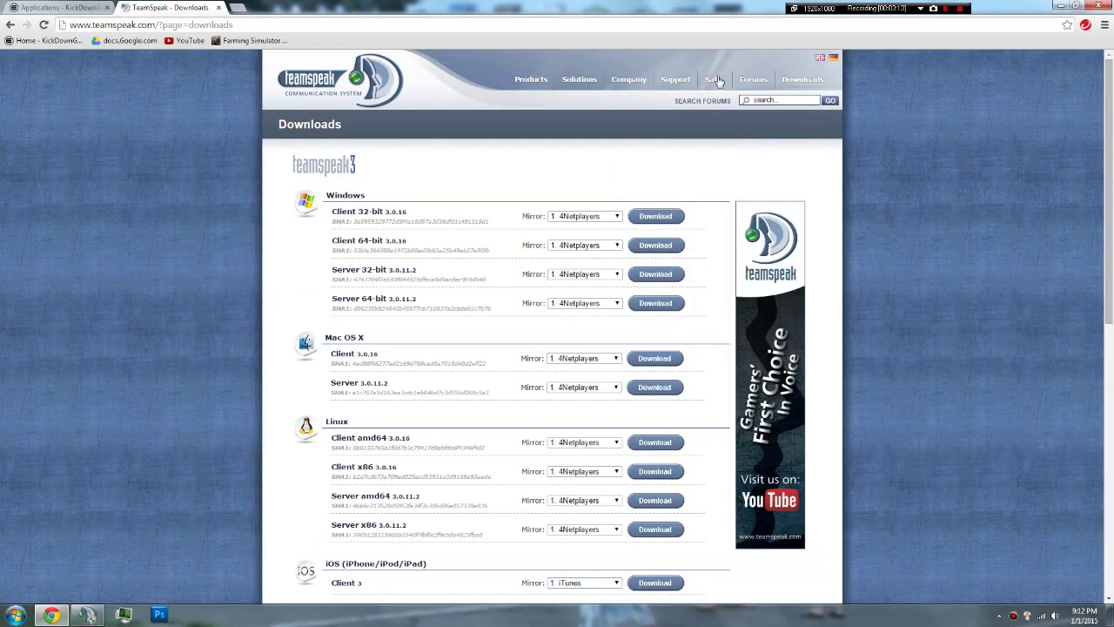